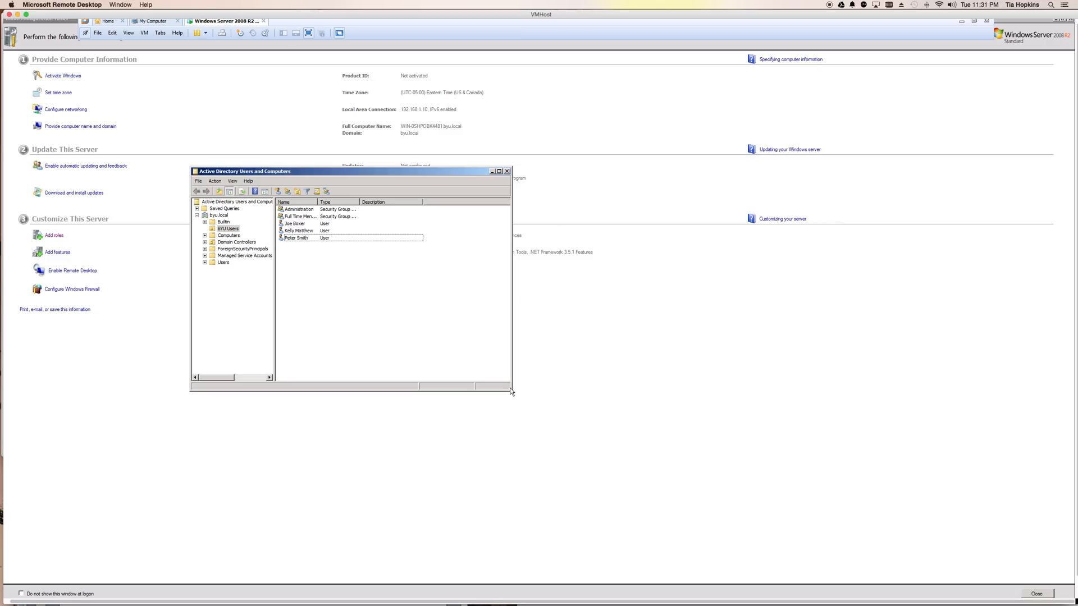
Step: Enlarge the Active Directory Users and Computers window and widen the Name column of the BYU Users listing to fit the full group names
left_click_drag(511, 391, 704, 440)
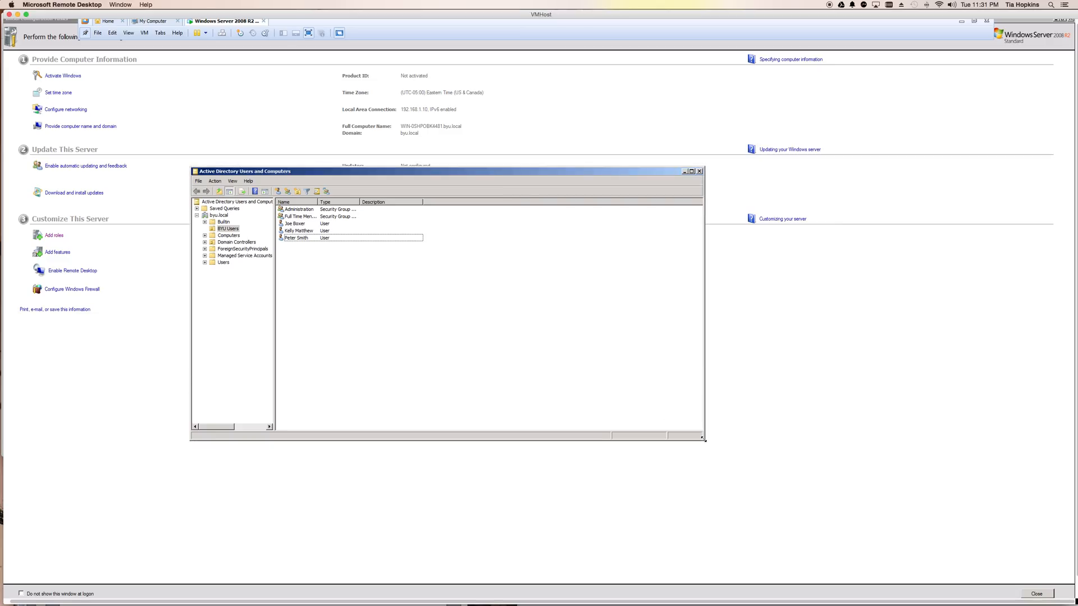
left_click(225, 230)
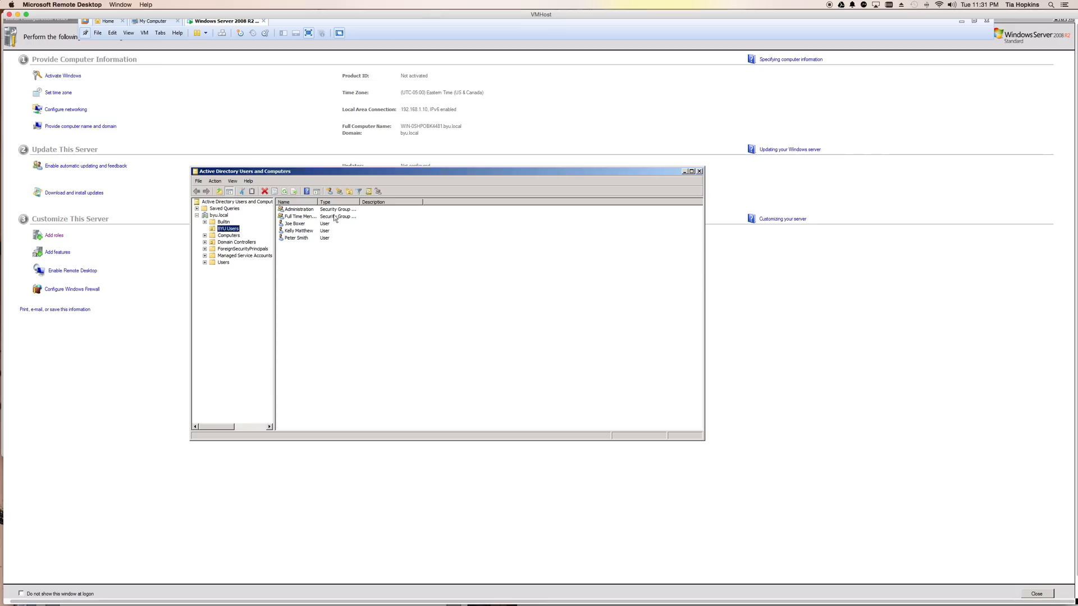
left_click(299, 210)
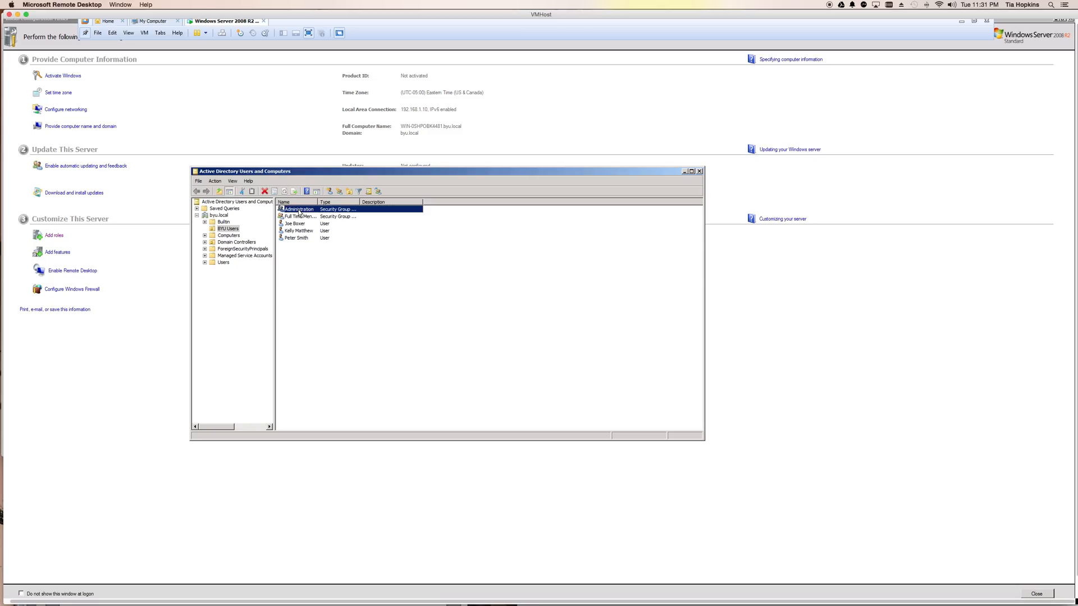
left_click(311, 216)
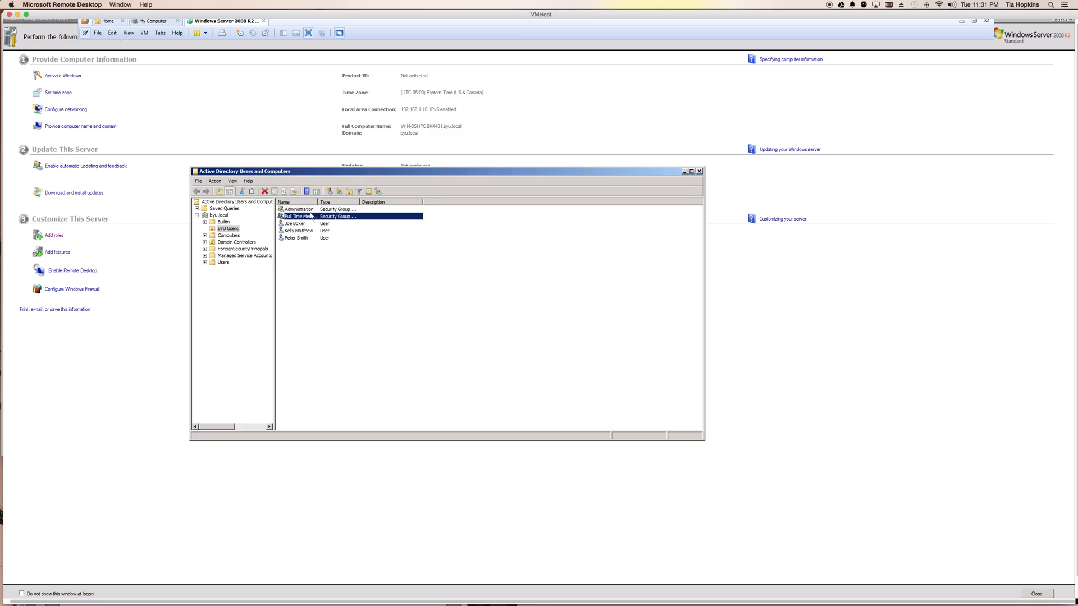
left_click_drag(318, 201, 358, 200)
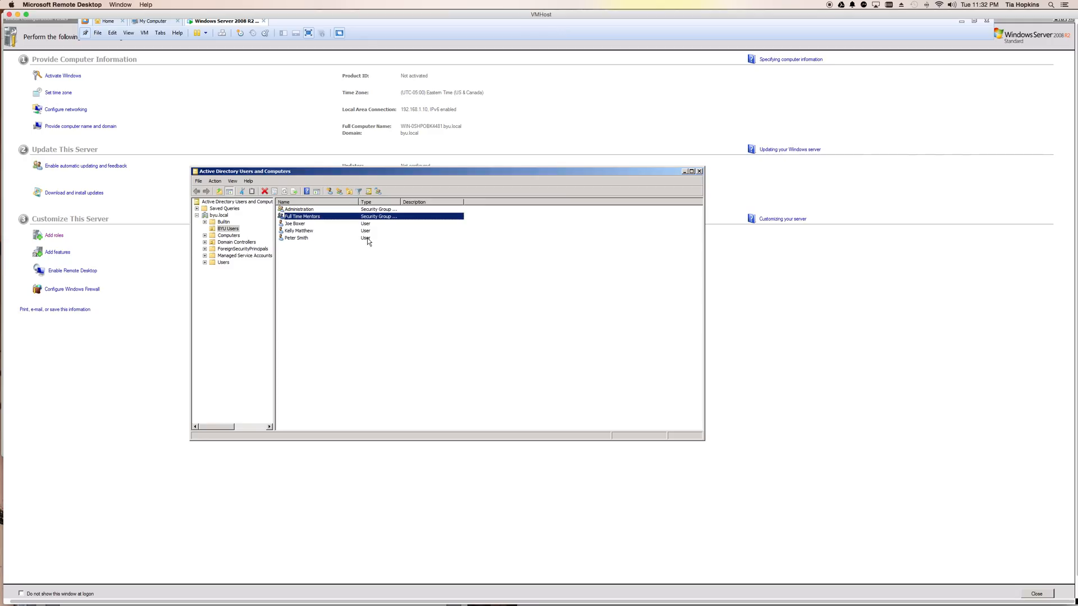
left_click(293, 238)
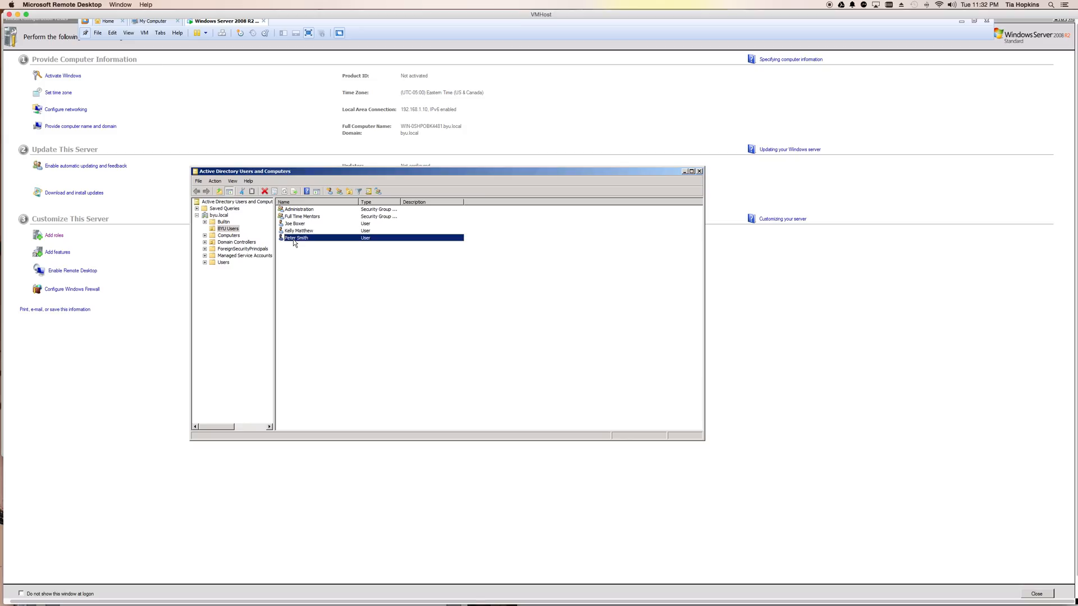
Step: Check the member list of the Administration security group and close its properties
double_click(300, 210)
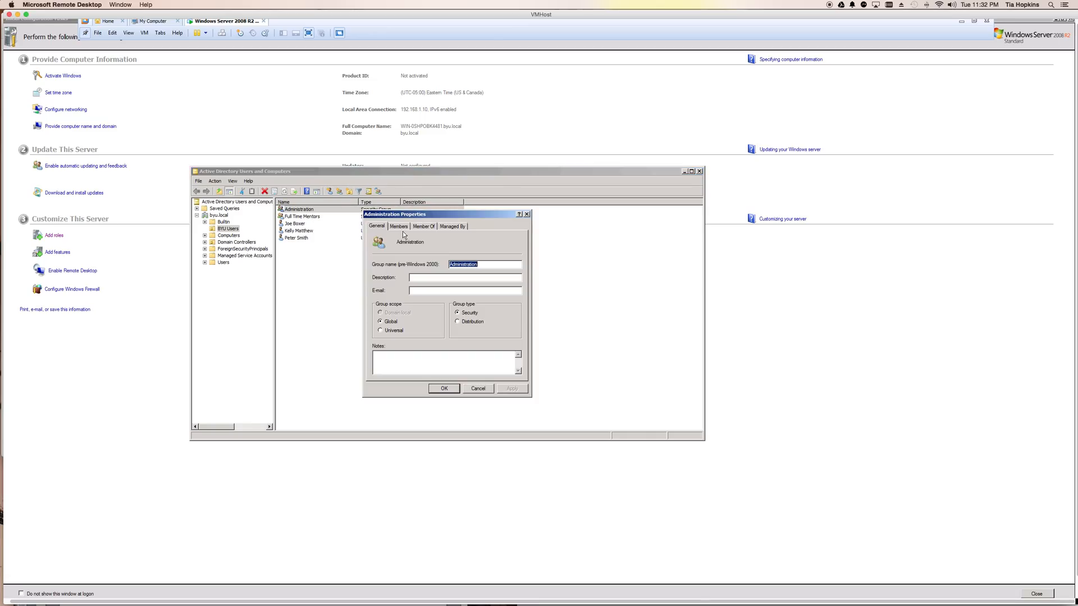
left_click(397, 226)
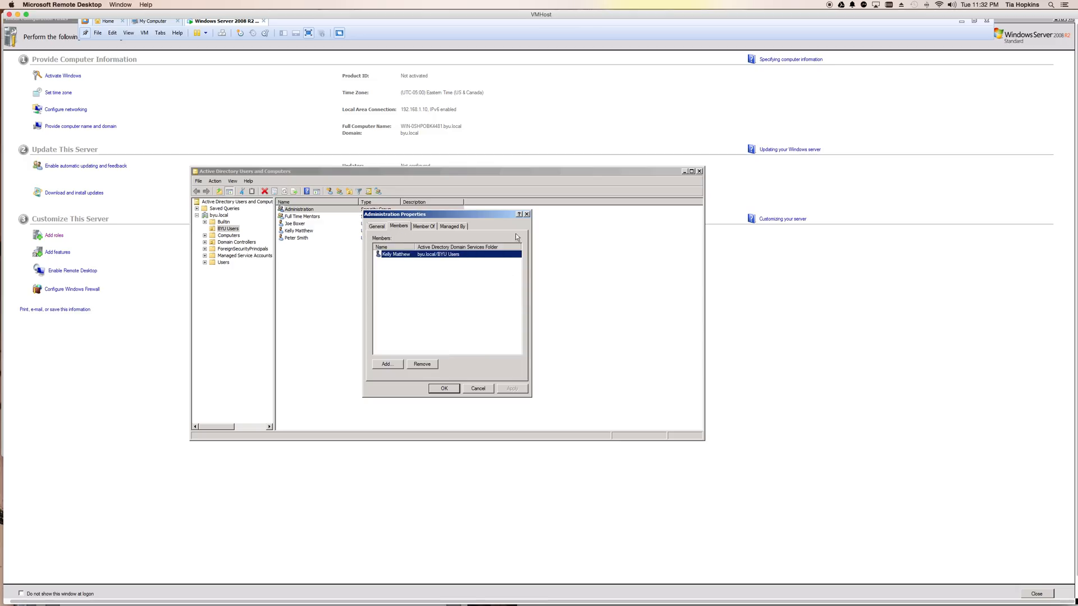
left_click(528, 213)
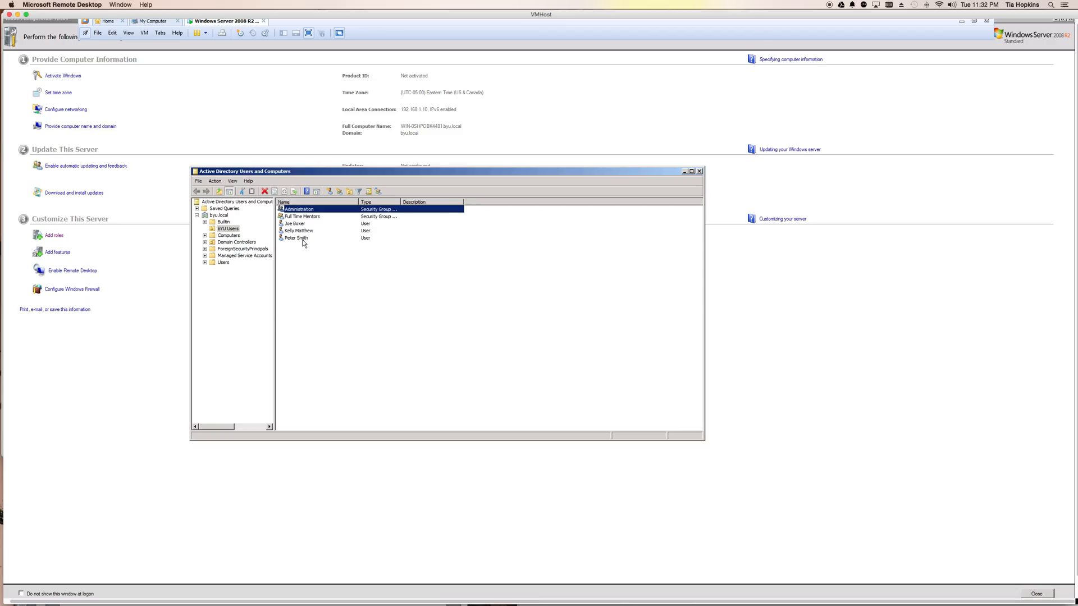
Step: Check the member list of the Full Time Mentors security group and close its properties
left_click(293, 225)
double_click(295, 216)
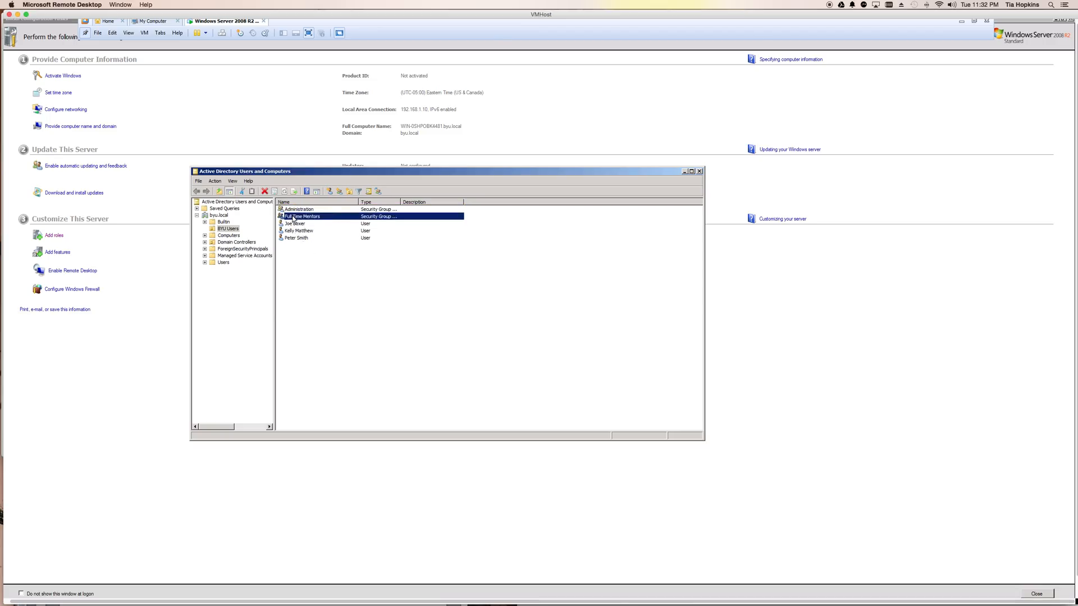
left_click(398, 226)
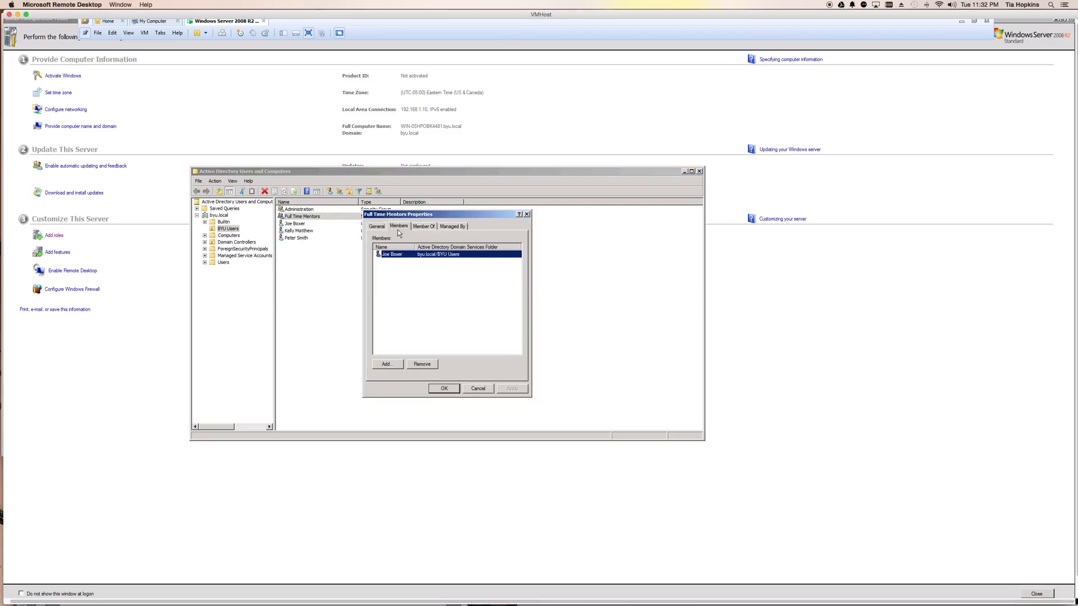
left_click(483, 388)
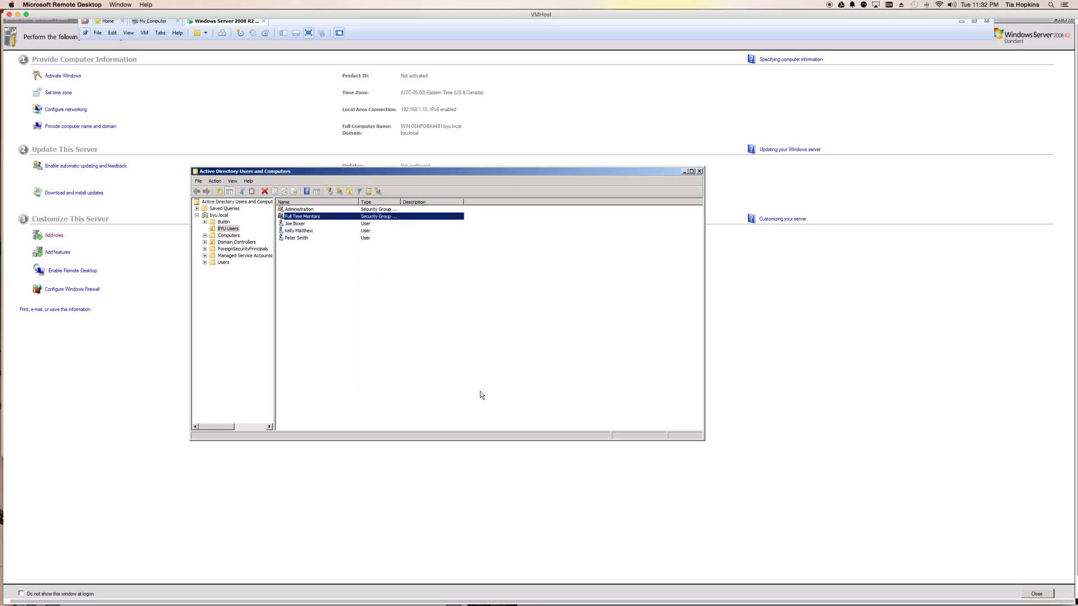
Step: Switch to Windows Explorer and open the Data folder on Local Disk (C:)
mouse_move(289, 590)
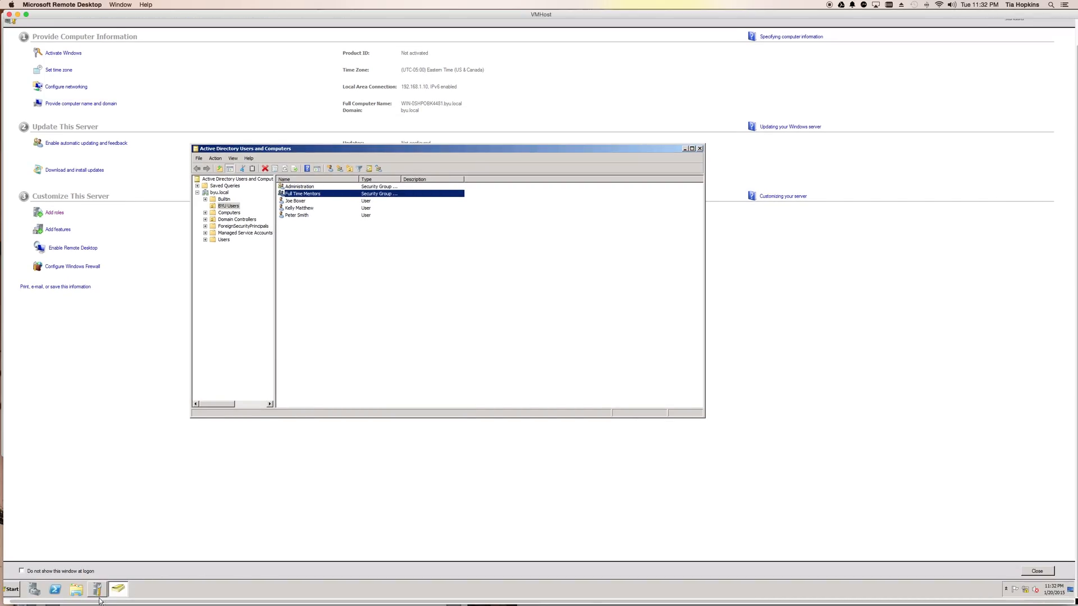
left_click(76, 588)
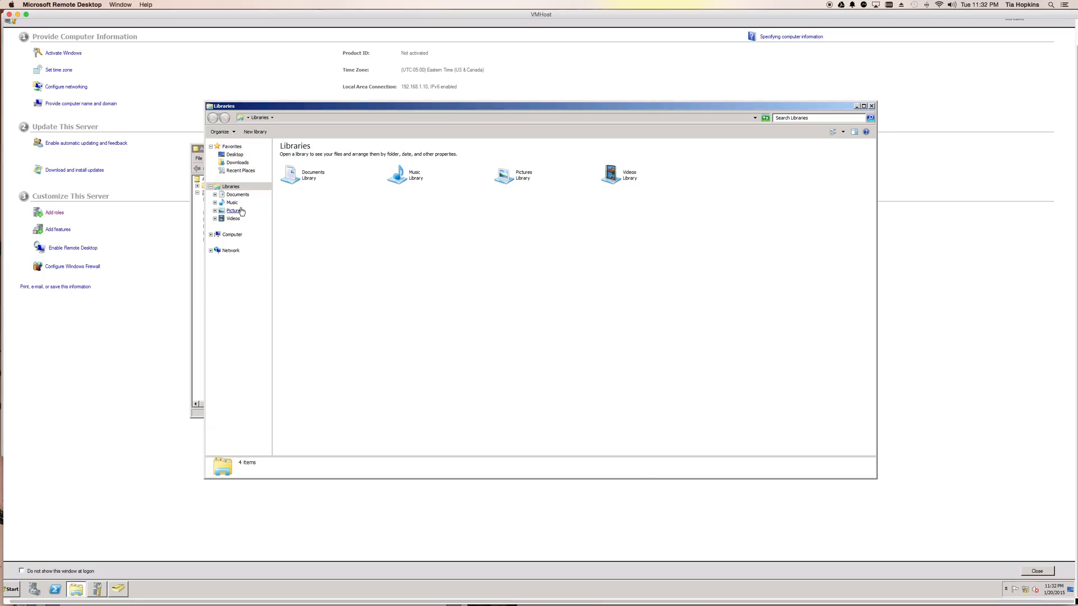
left_click(232, 234)
double_click(315, 160)
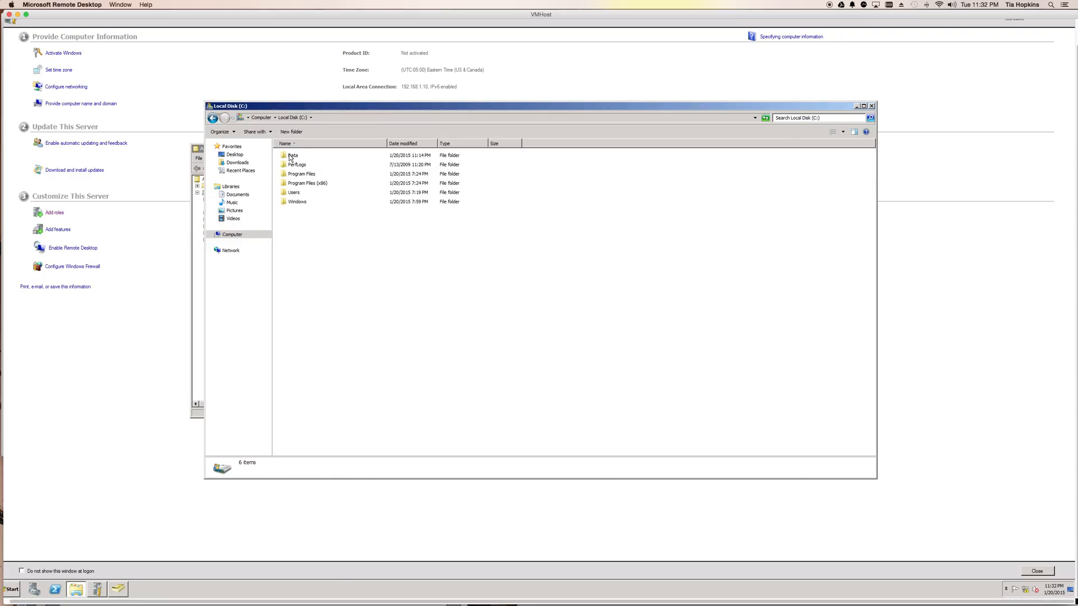
double_click(290, 156)
left_click(290, 157)
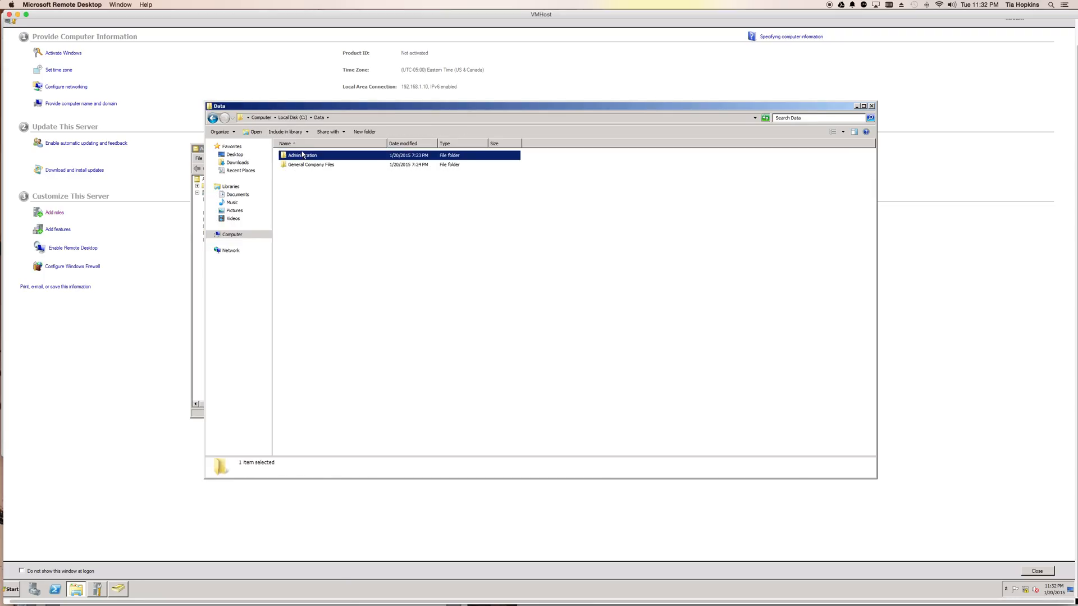
Step: Examine the Administration group's security permissions on the Administration folder, and look through the folder's contents before returning to Data
right_click(301, 157)
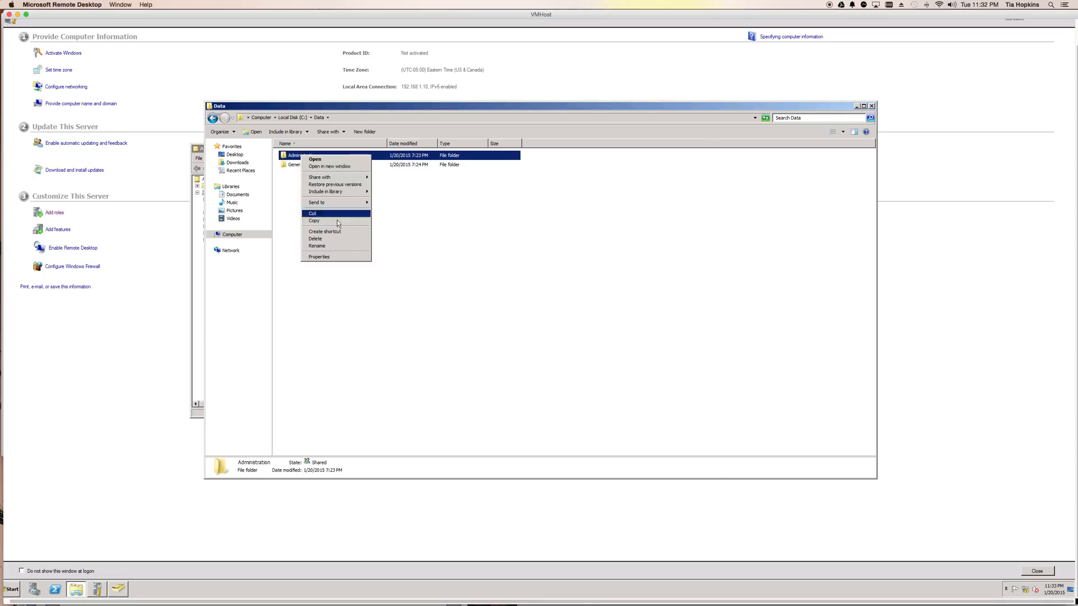
left_click(336, 257)
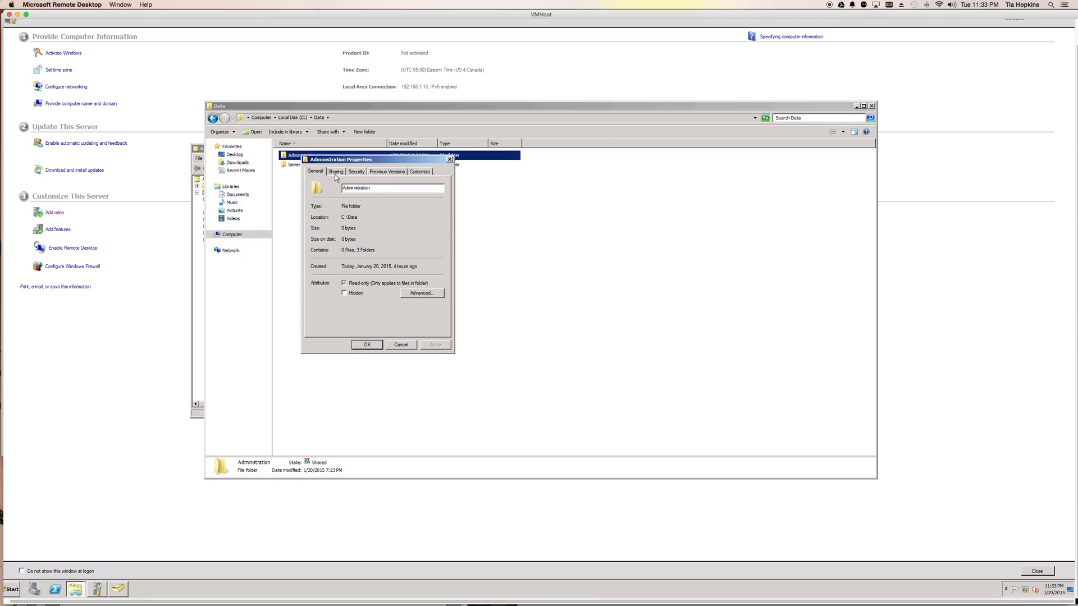
left_click(358, 173)
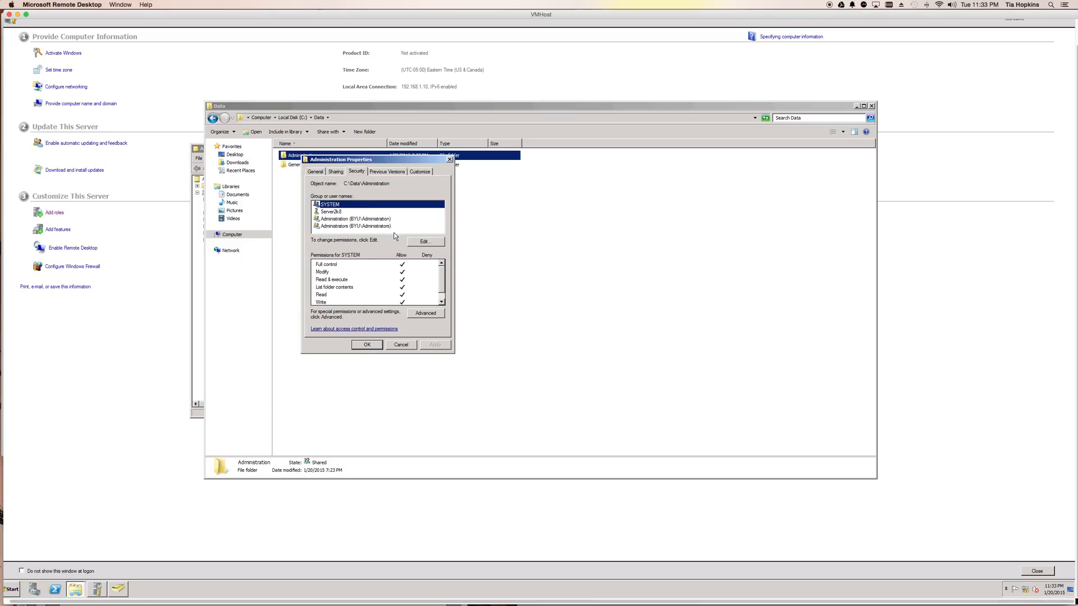
left_click(335, 220)
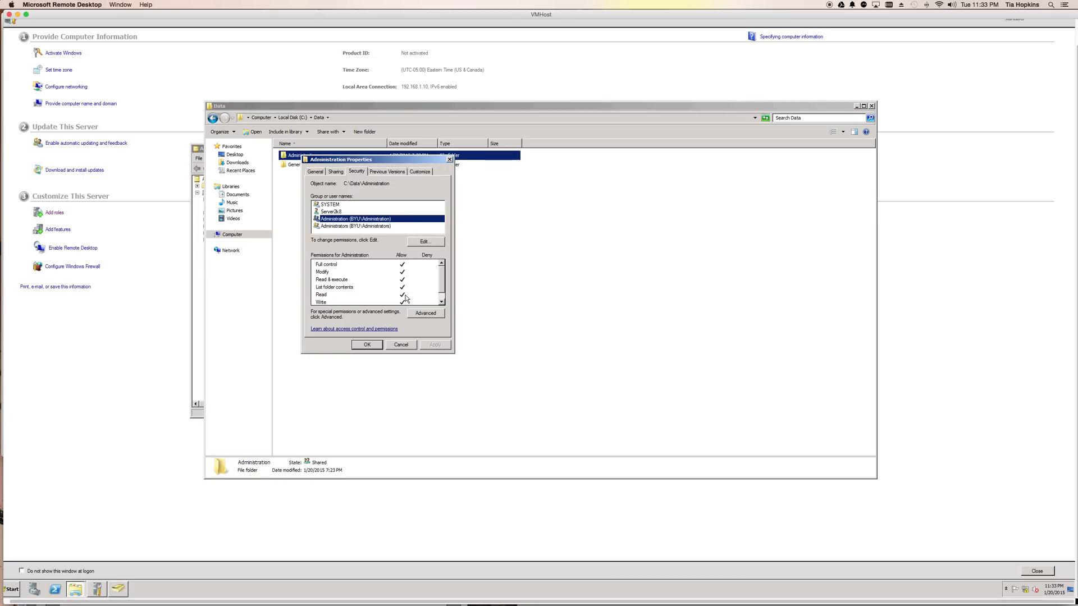
left_click(407, 346)
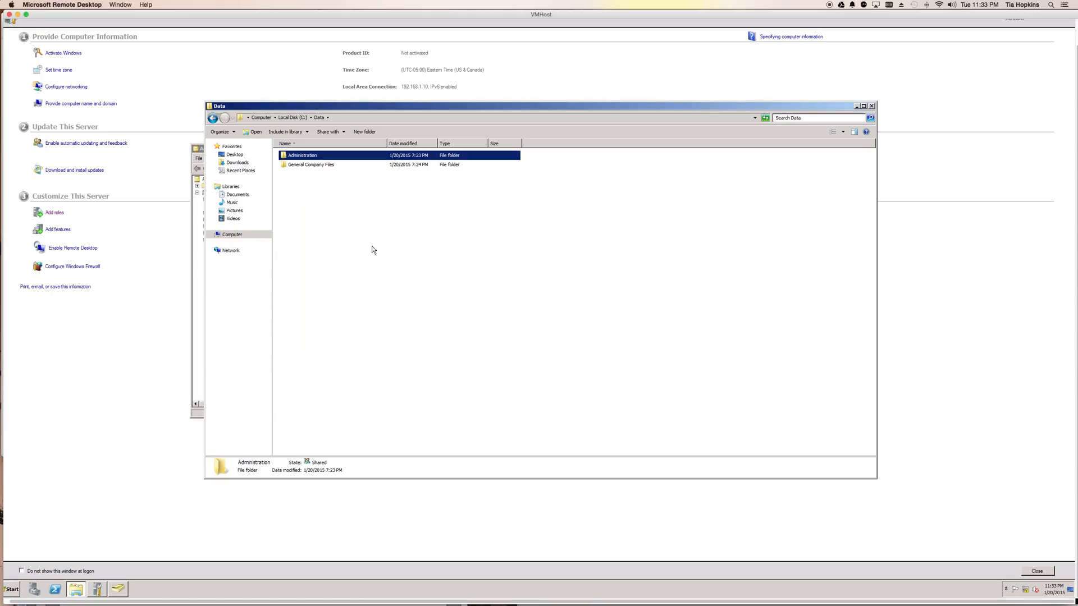
double_click(301, 160)
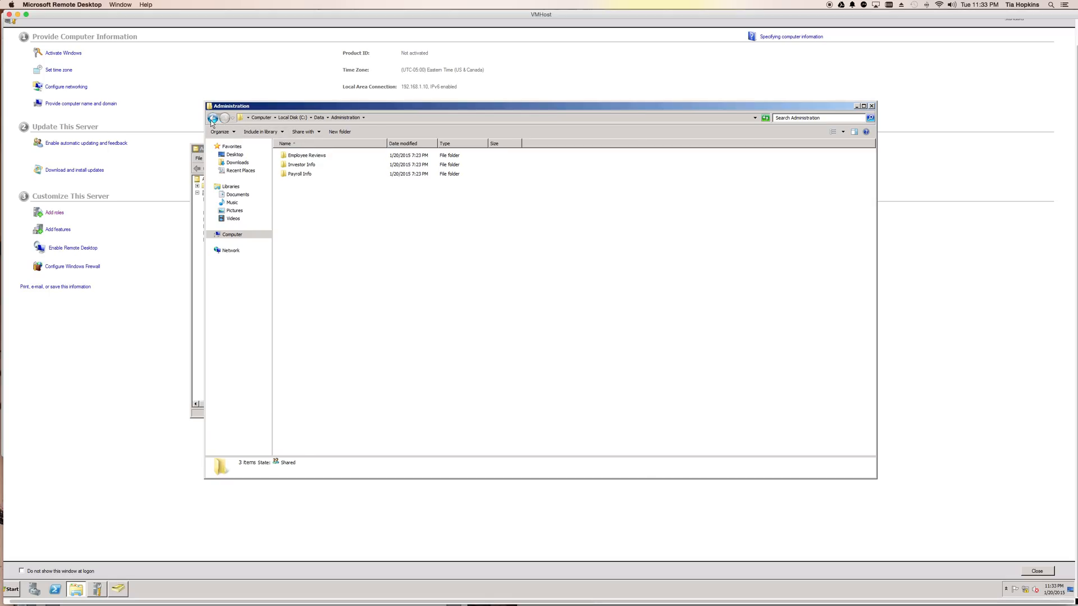
left_click(212, 119)
Step: Examine which groups and users have security permissions on the General Company Files folder, and close its properties unchanged
left_click(320, 168)
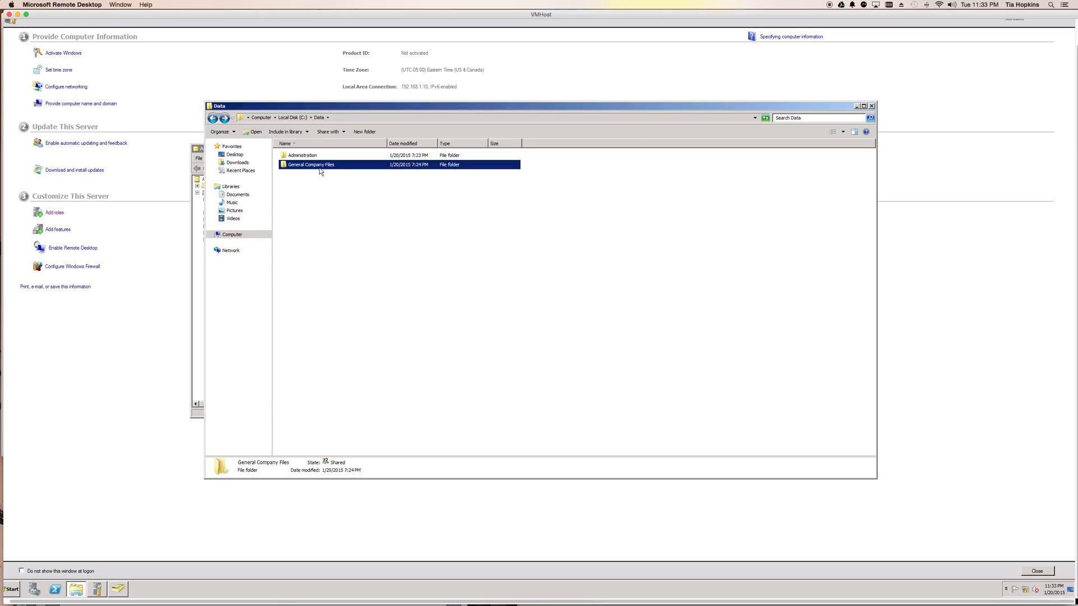
right_click(313, 169)
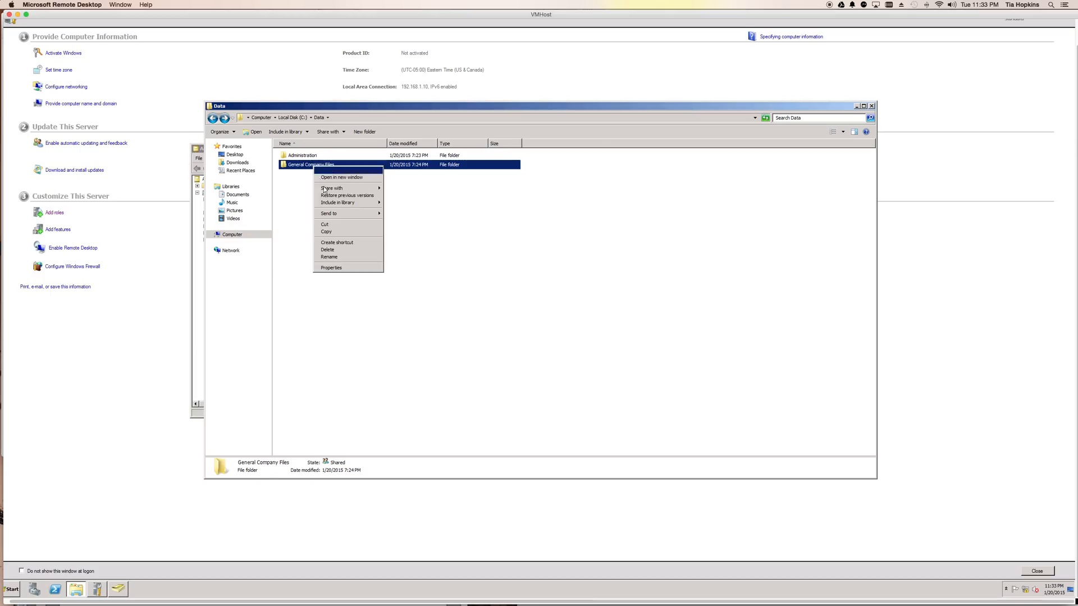
left_click(417, 268)
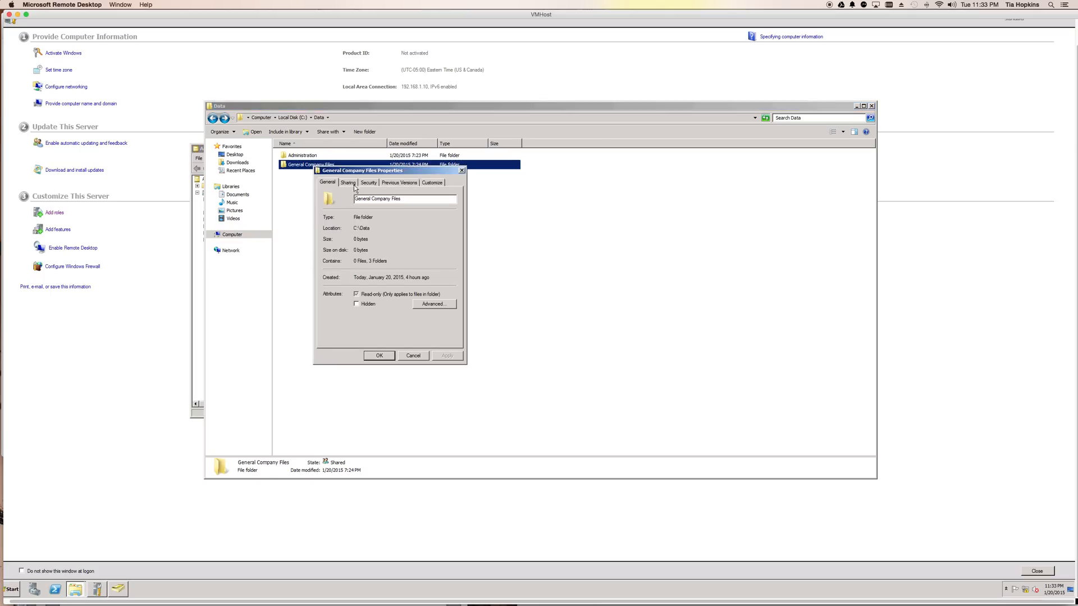
left_click(368, 183)
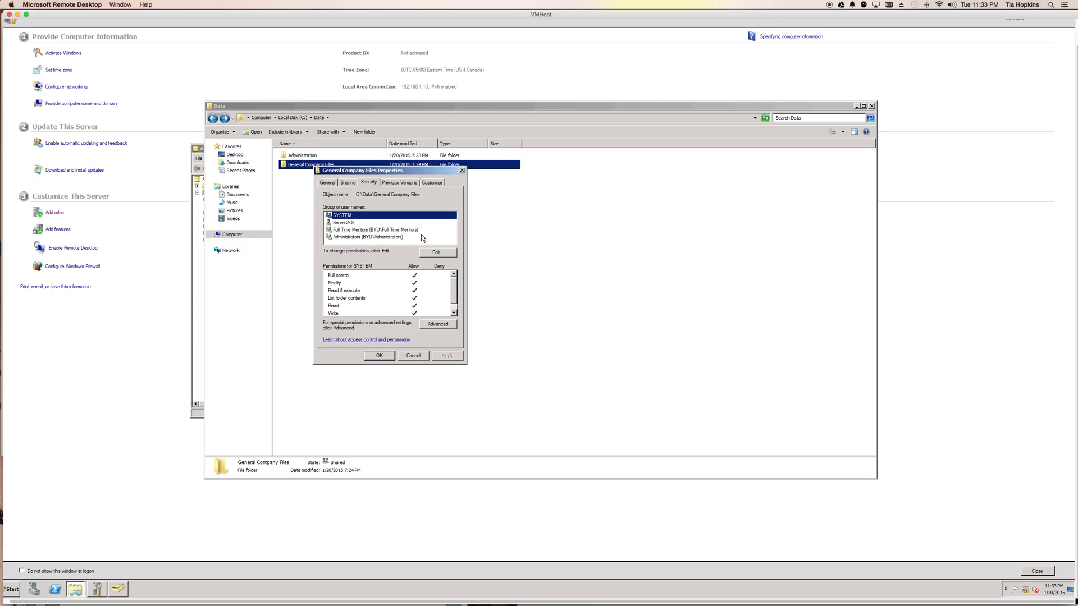
left_click(415, 356)
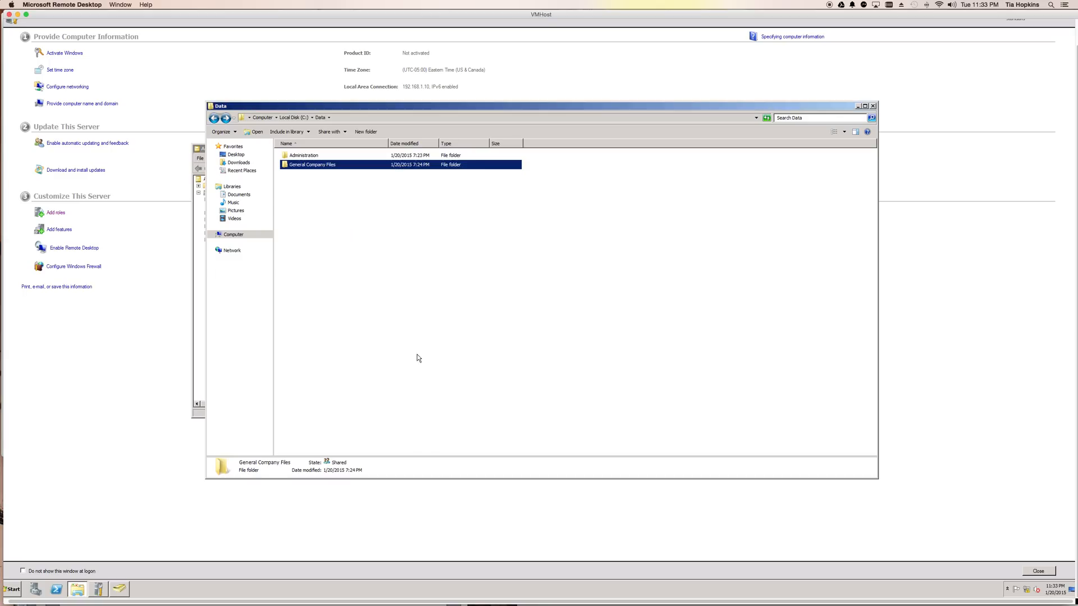
Step: Open the Student Documents folder inside General Company Files
double_click(307, 165)
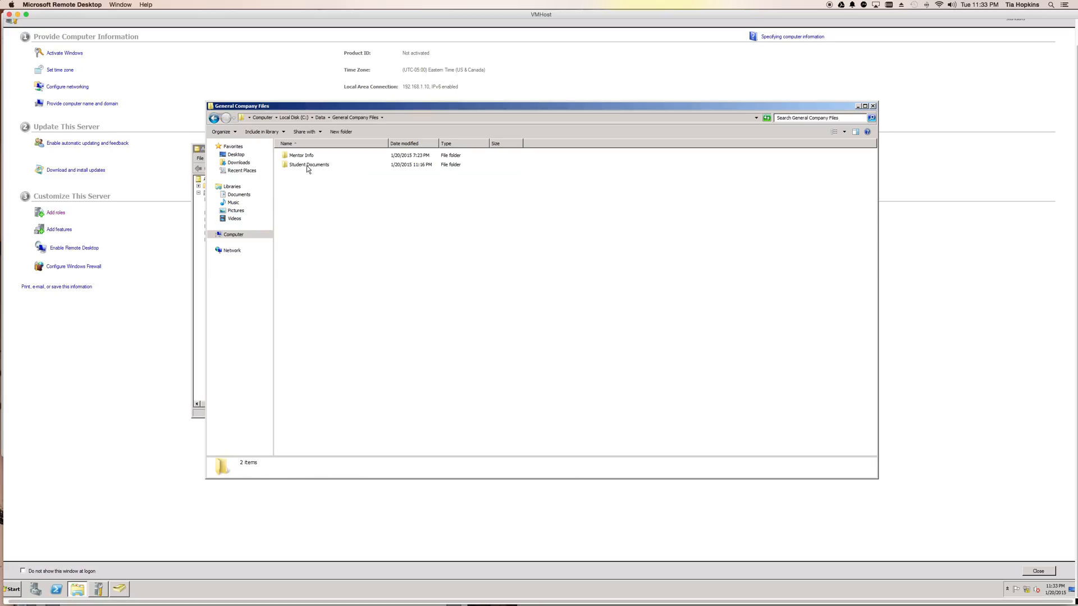
left_click(213, 118)
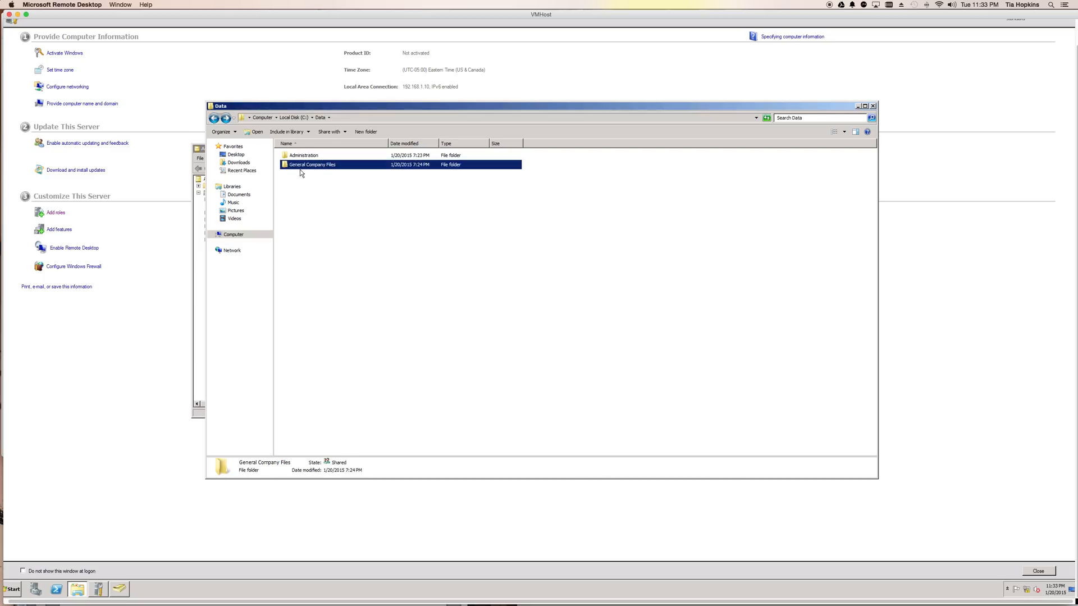
double_click(304, 167)
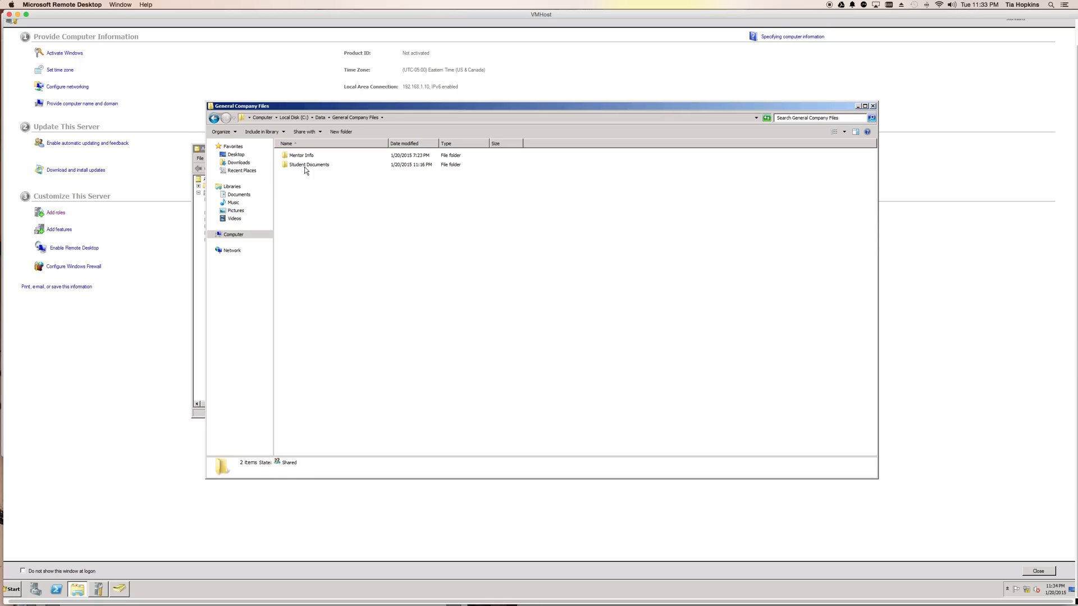
double_click(306, 165)
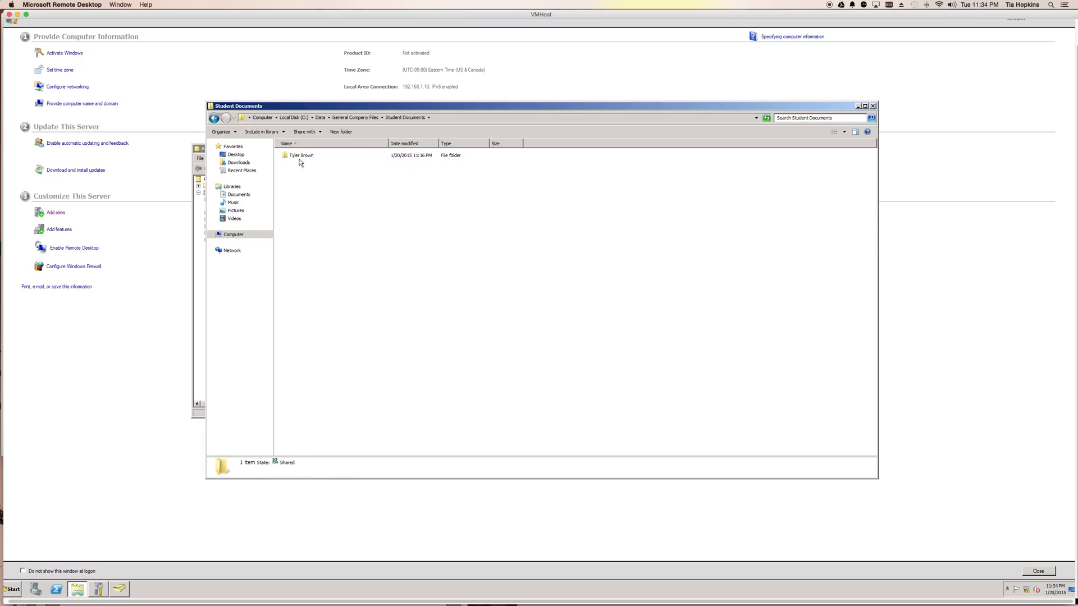
left_click(298, 157)
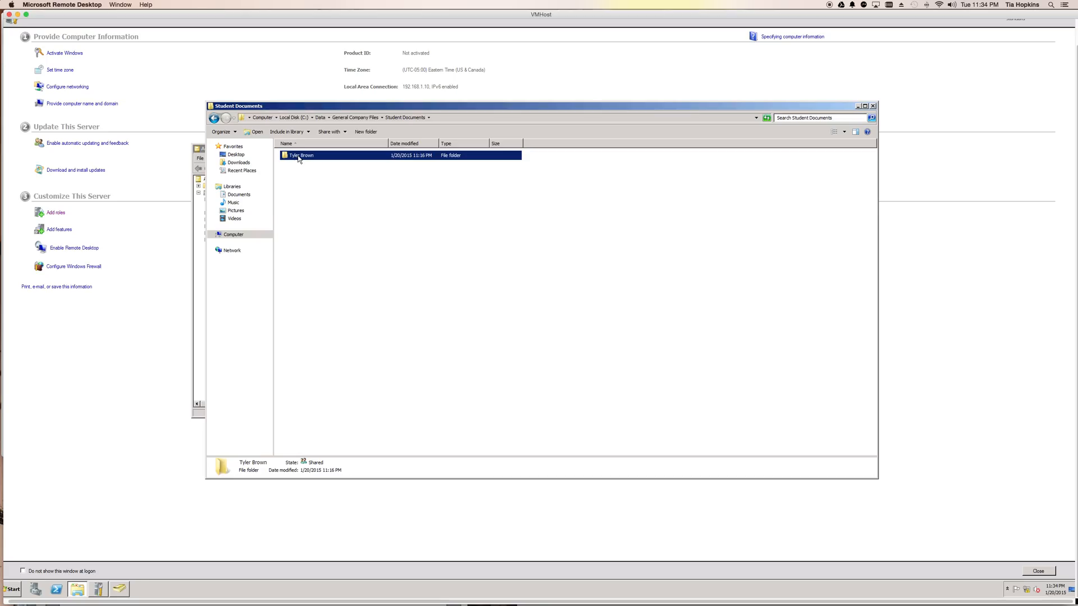
left_click(299, 157)
right_click(299, 158)
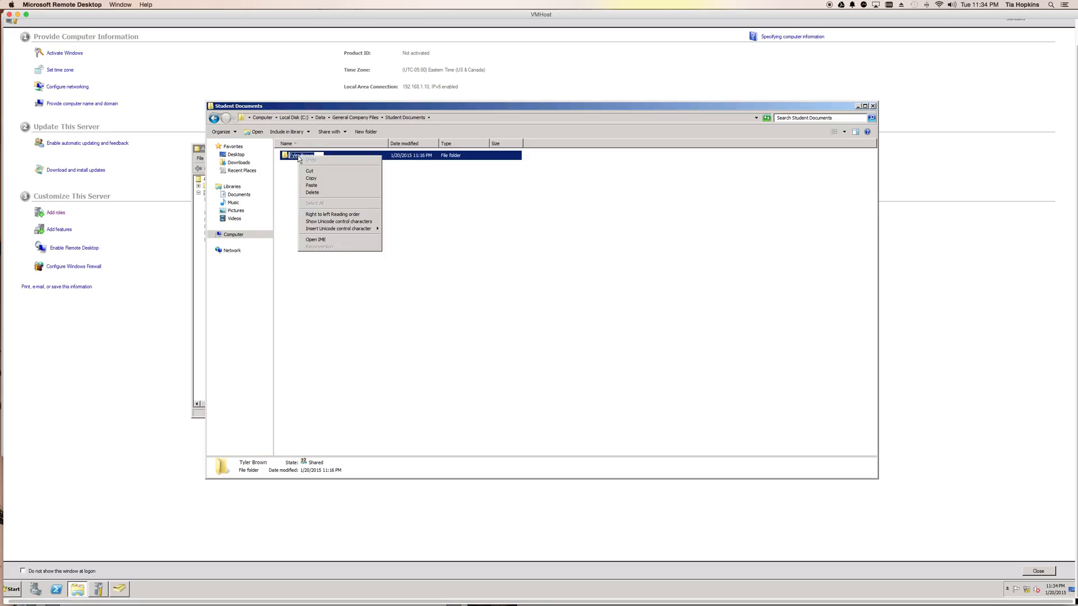
left_click(286, 173)
Step: Examine which groups and users have security permissions on the student's folder inside Student Documents, and close its properties unchanged
left_click(291, 156)
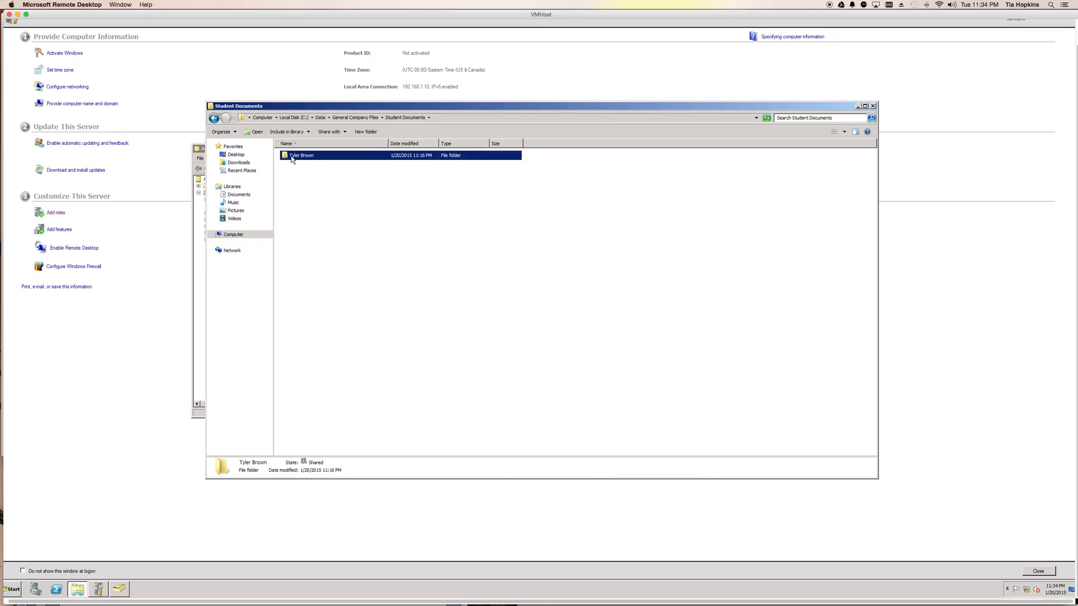
right_click(291, 157)
left_click(317, 257)
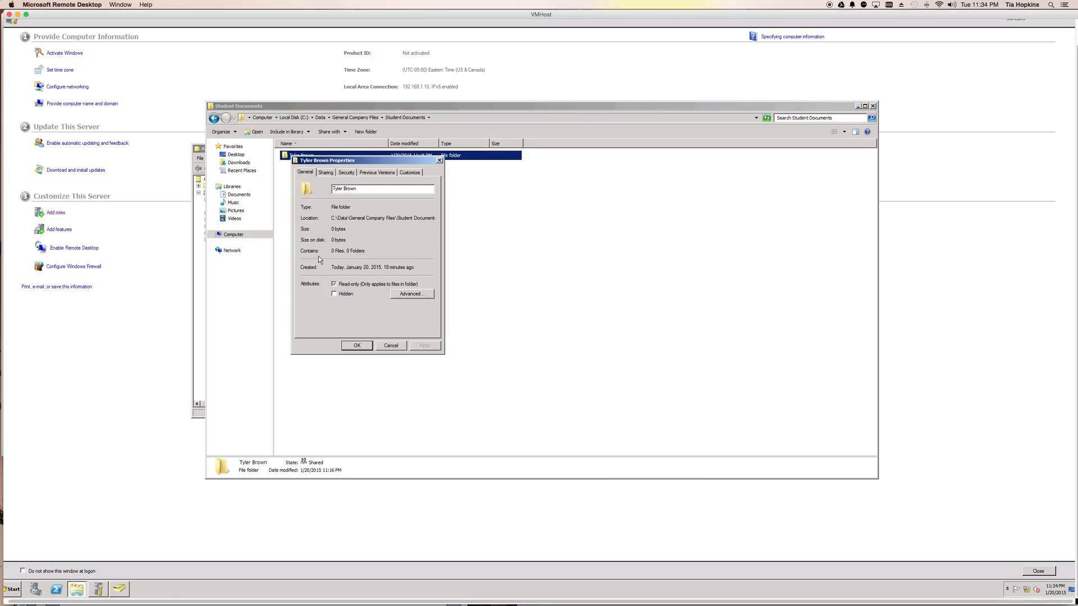
left_click(345, 173)
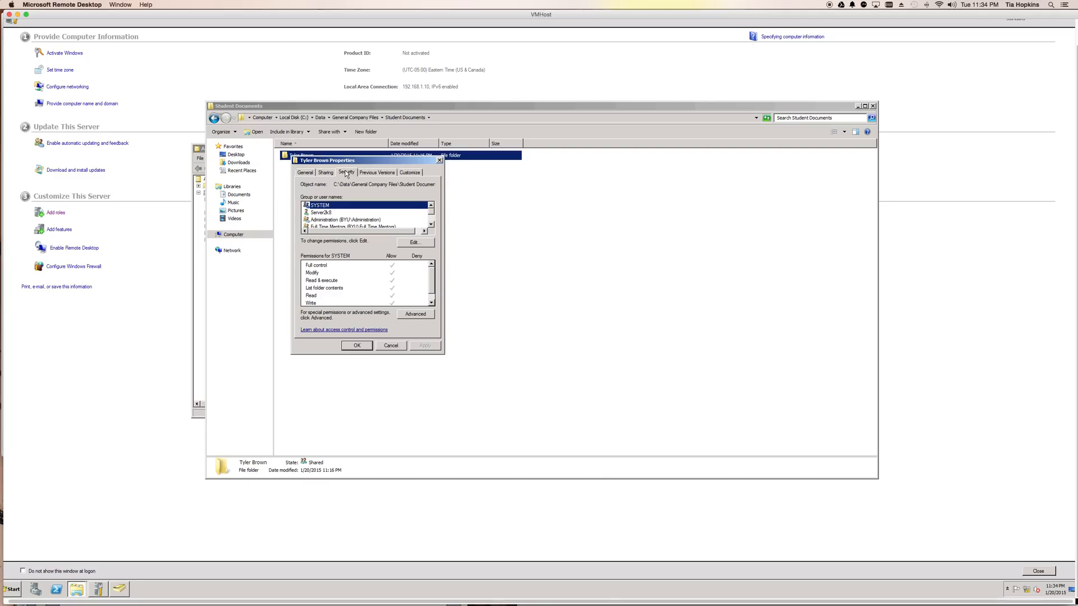
left_click(430, 225)
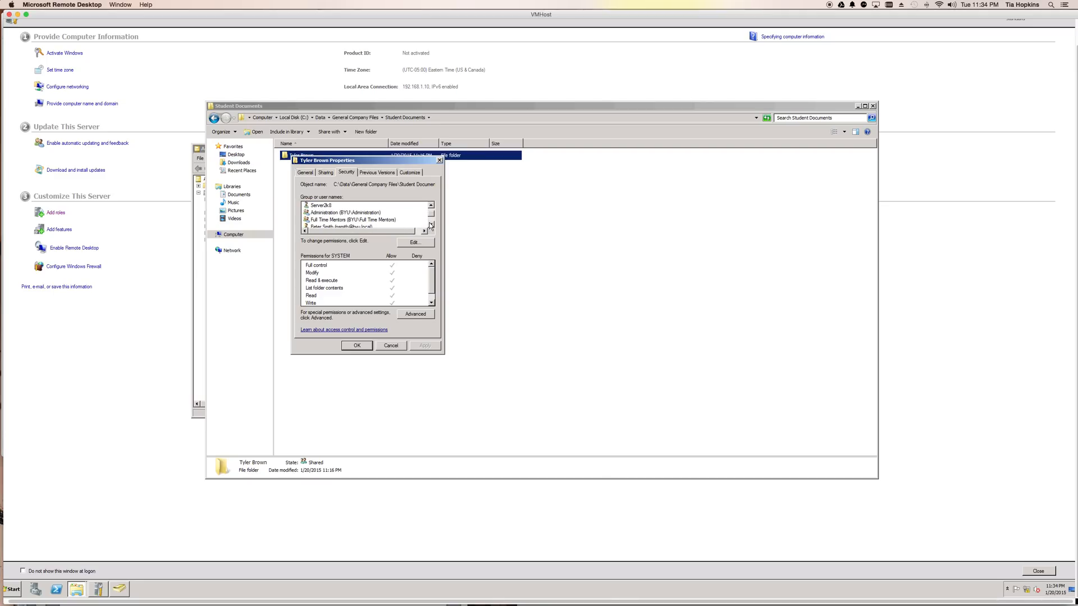
left_click(430, 225)
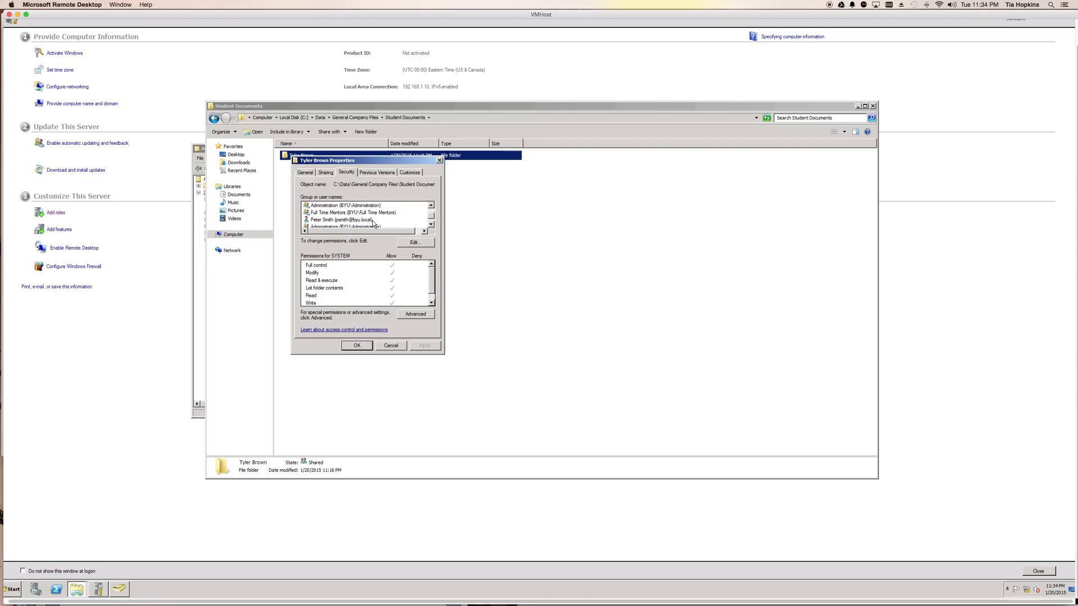
left_click(399, 347)
left_click(394, 352)
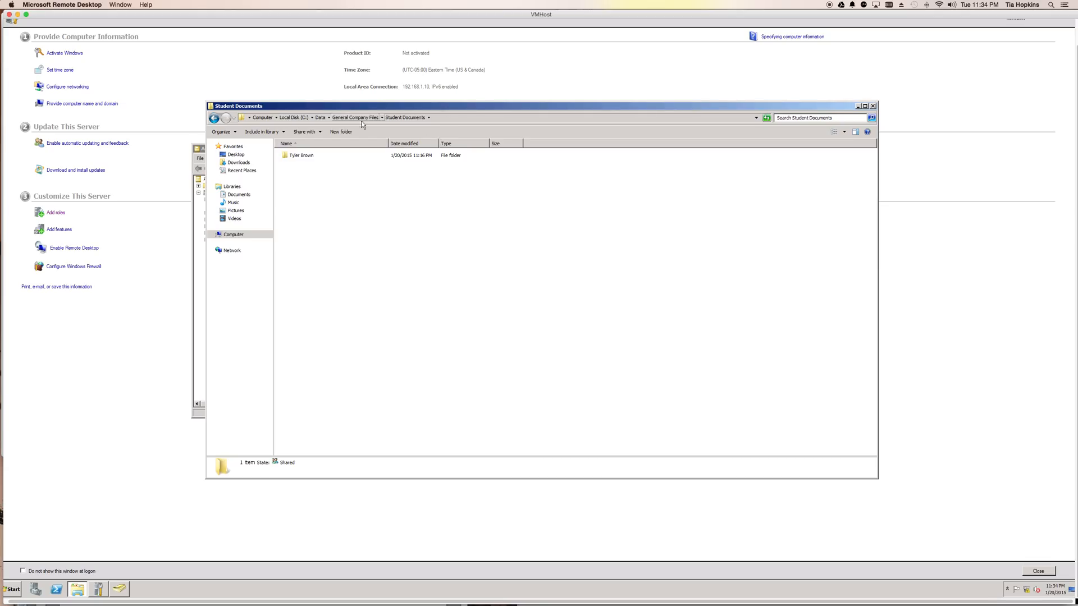
Step: Look through the Administration and General Company Files folders in Data, and move the Explorer window aside to uncover Active Directory Users and Computers
left_click(319, 118)
double_click(306, 156)
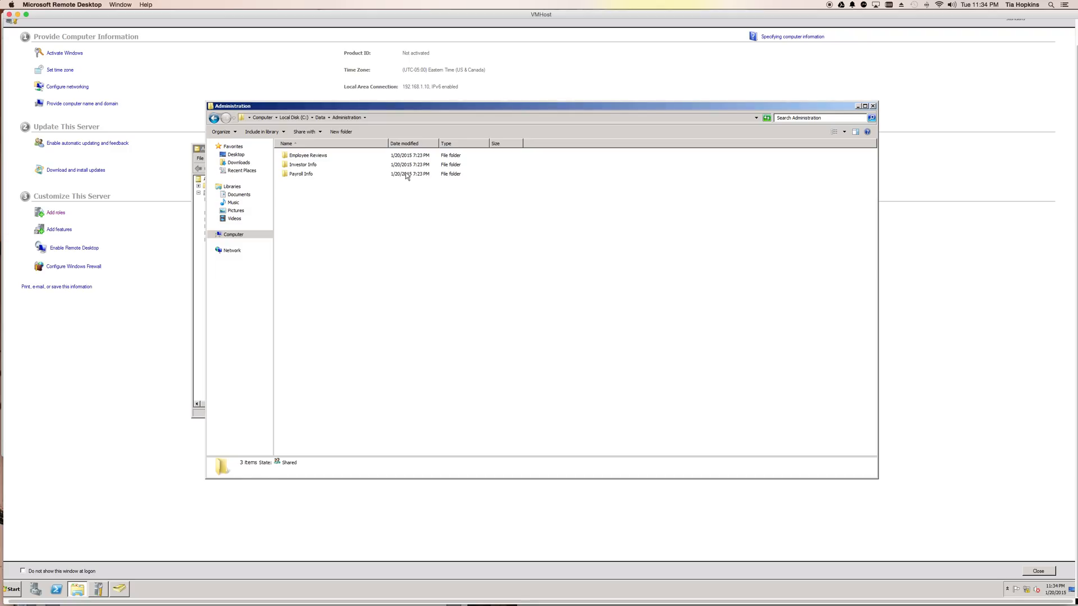
left_click(319, 118)
double_click(314, 165)
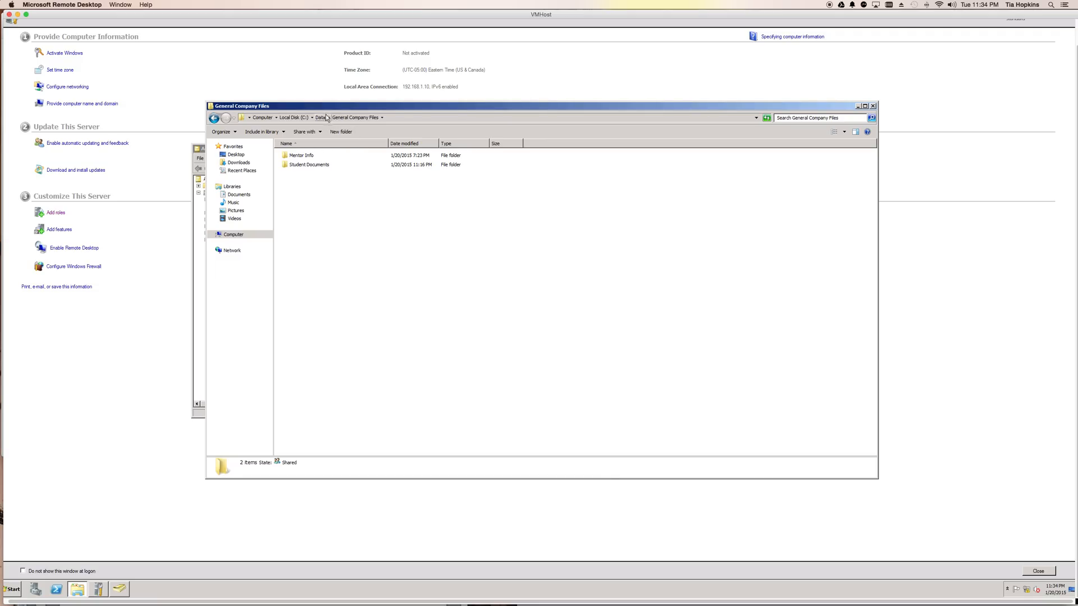
left_click_drag(321, 111, 410, 83)
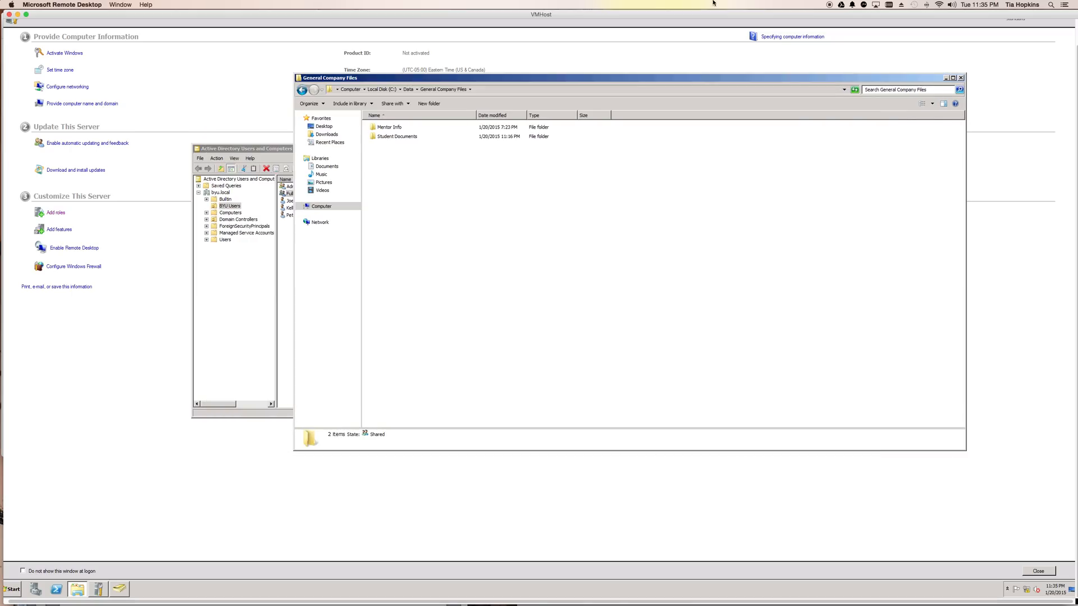